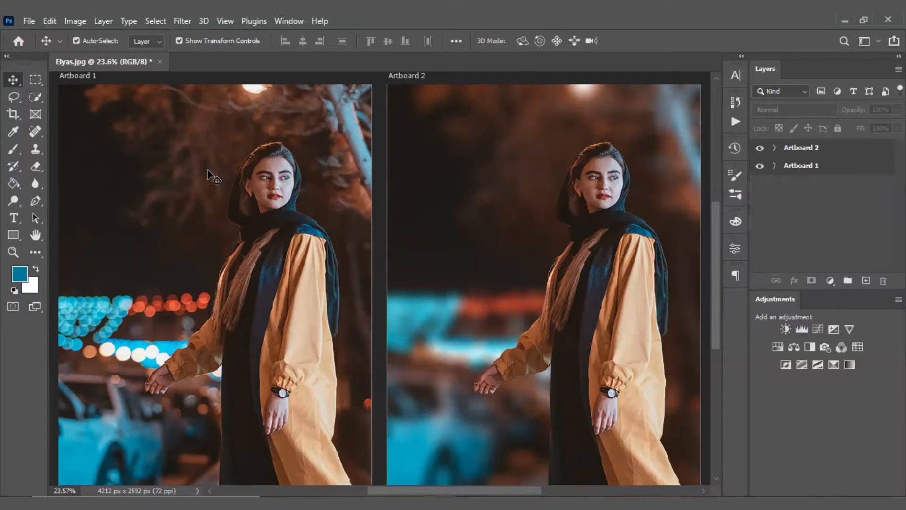
Open Elyas.jpg from the Cnl Vdo folder and fit the whole photo in the window.
{"action": "key", "text": "ctrl+o"}
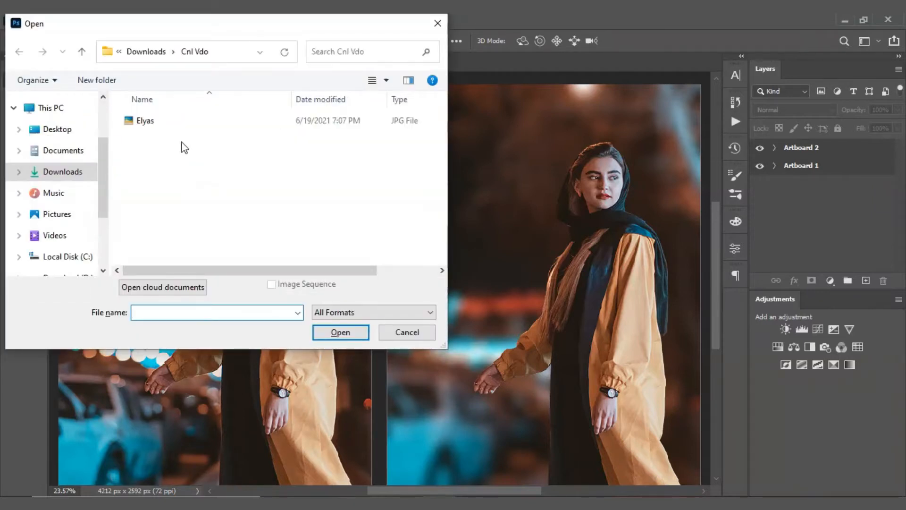
{"action": "left_click", "coordinate": [141, 121]}
{"action": "left_click", "coordinate": [326, 330]}
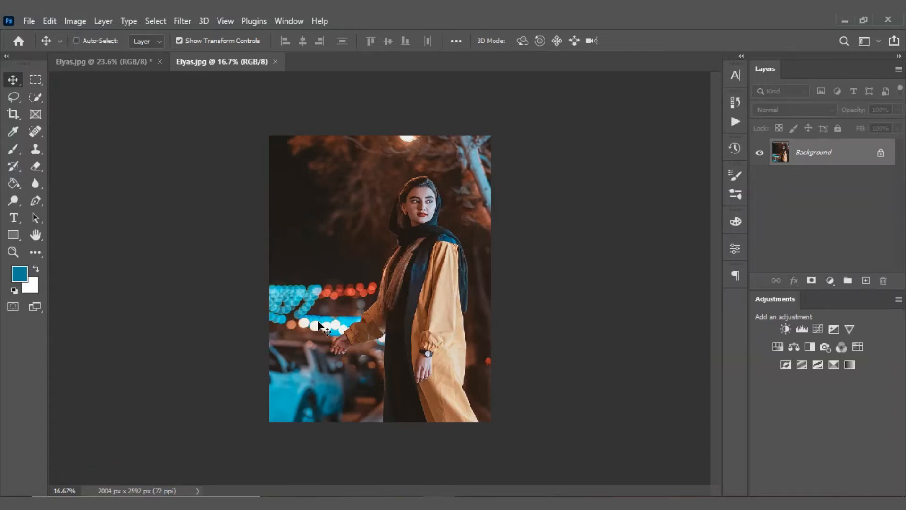
{"action": "key", "text": "ctrl+0"}
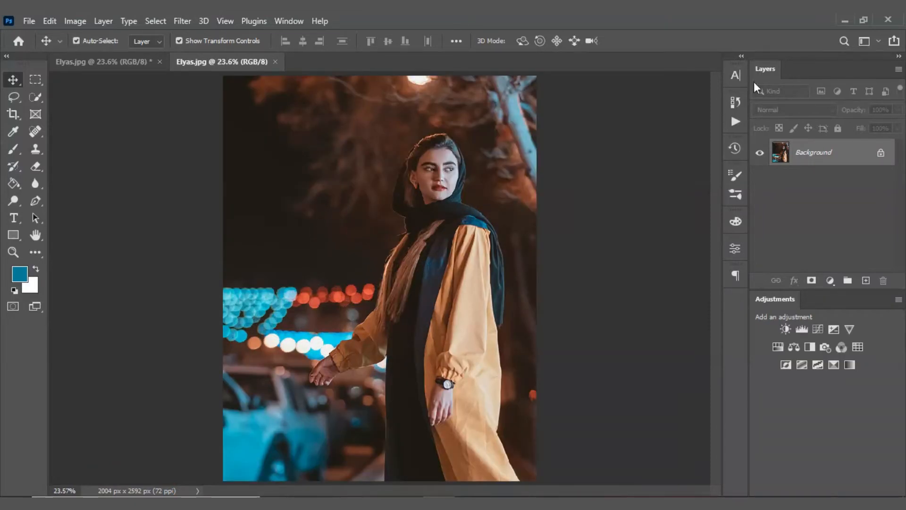
Unlock the Background layer, duplicate it, and hide the original Layer 0.
{"action": "left_click", "coordinate": [881, 154]}
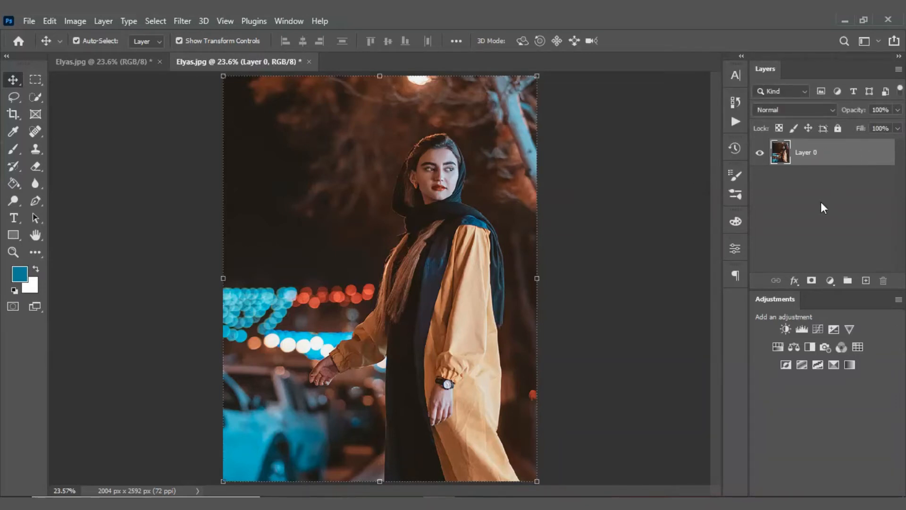
{"action": "key", "text": "ctrl+j"}
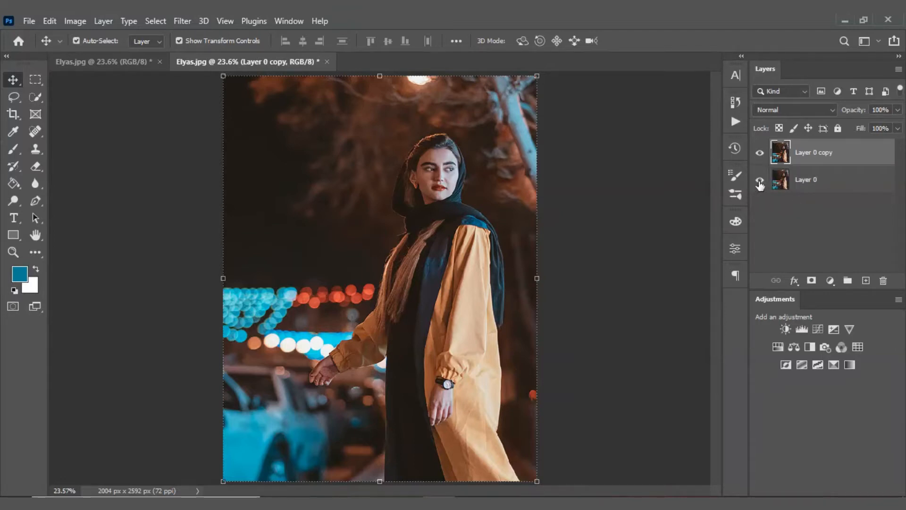
{"action": "left_click", "coordinate": [760, 181]}
Select the woman automatically on Layer 0 copy using Select Subject of the Quick Selection tool.
{"action": "left_click", "coordinate": [38, 101]}
{"action": "left_click", "coordinate": [72, 112]}
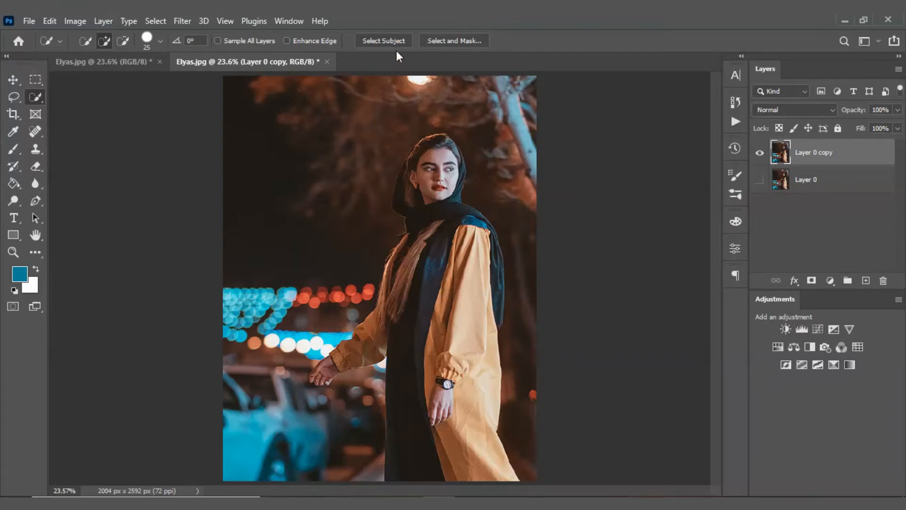
{"action": "left_click", "coordinate": [378, 41]}
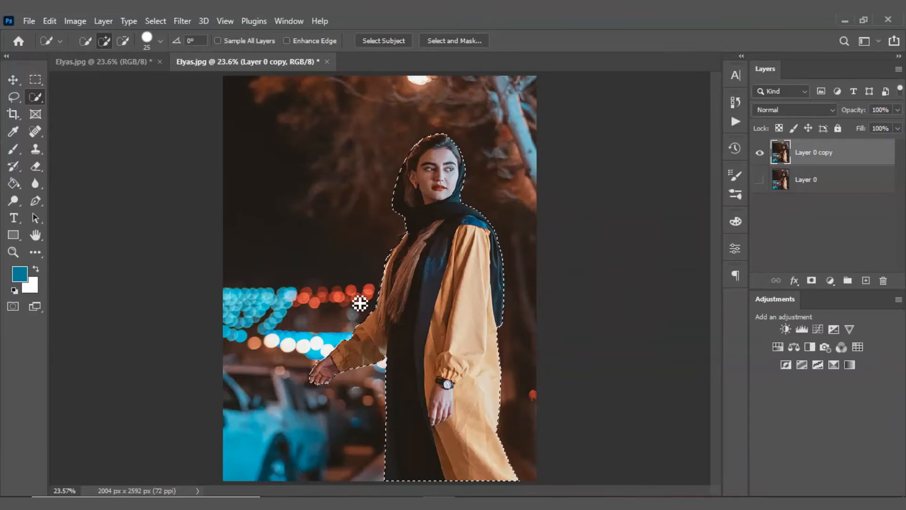
Subtract the stray background area above the woman's outstretched hand from the selection.
{"action": "key", "text": "alt"}
{"action": "scroll", "coordinate": [353, 369], "scroll_direction": "up", "scroll_amount": 10}
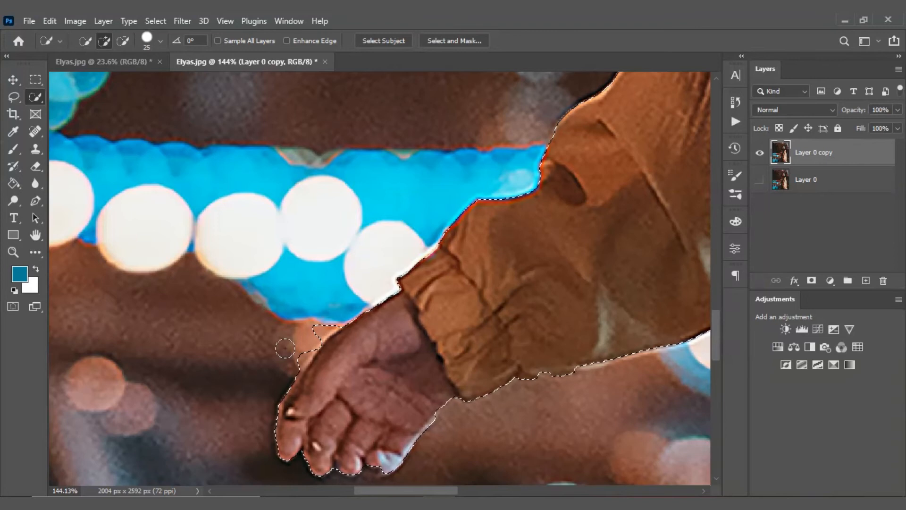
{"action": "key", "text": "alt"}
{"action": "left_click_drag", "start_coordinate": [326, 330], "coordinate": [292, 350]}
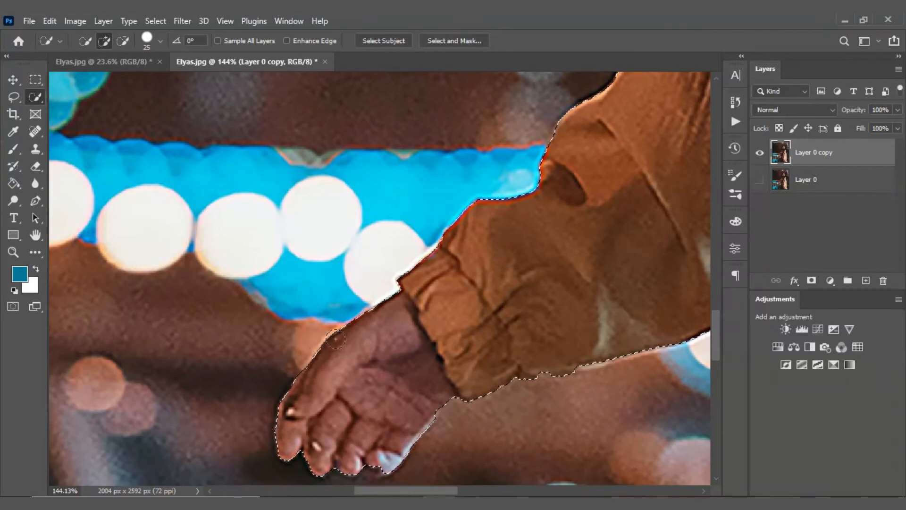
{"action": "mouse_move", "coordinate": [299, 345]}
{"action": "left_mouse_down"}
{"action": "mouse_move", "coordinate": [305, 319]}
{"action": "mouse_move", "coordinate": [309, 341]}
{"action": "mouse_move", "coordinate": [291, 360]}
{"action": "left_mouse_up"}
{"action": "key", "text": "alt"}
{"action": "key", "text": "ctrl+0"}
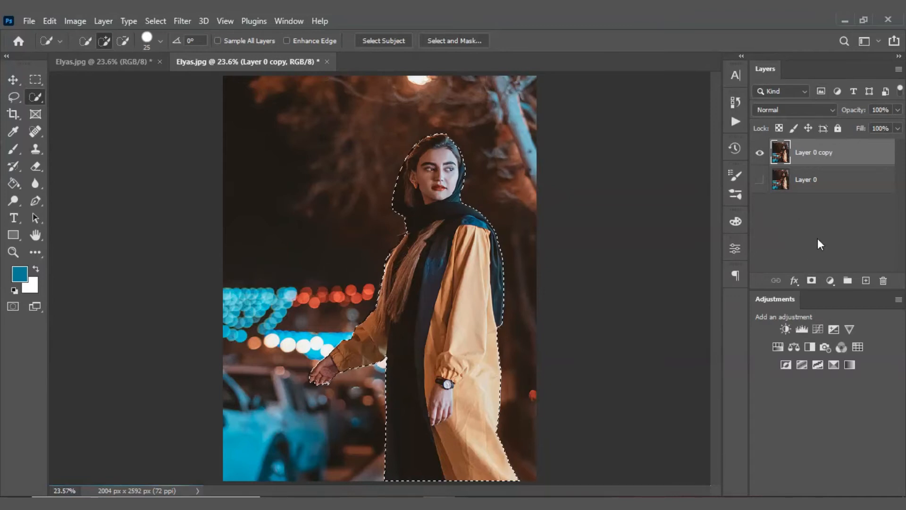
Add a layer mask to Layer 0 copy from the selection to isolate the woman from the background.
{"action": "left_click", "coordinate": [817, 281]}
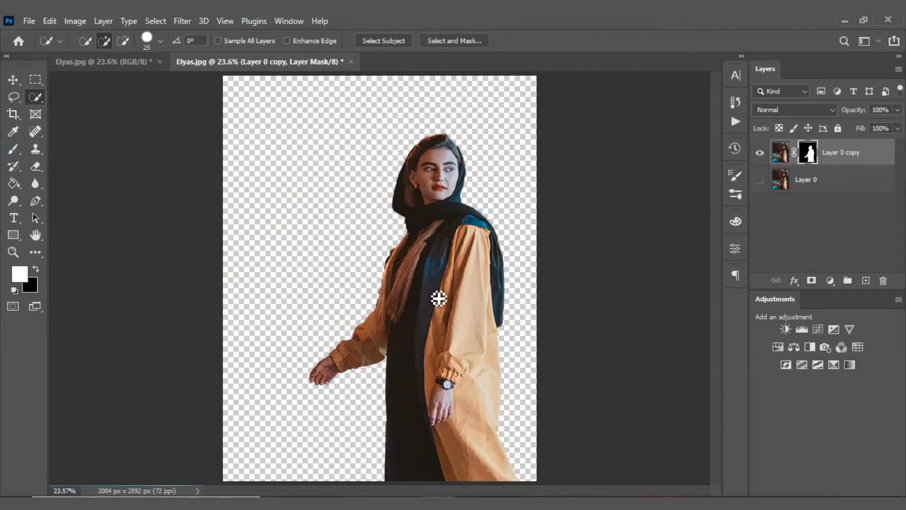
{"action": "left_click", "coordinate": [12, 79]}
{"action": "left_click", "coordinate": [156, 185]}
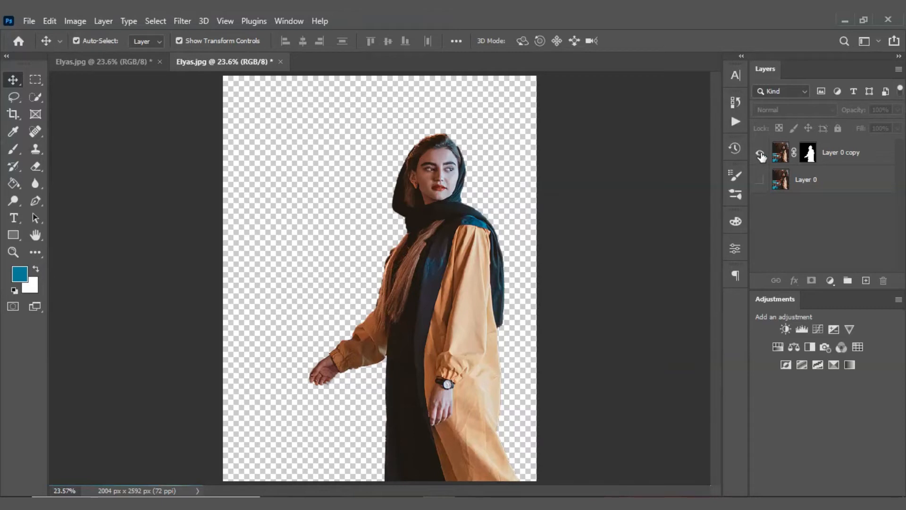
{"action": "left_click", "coordinate": [485, 285]}
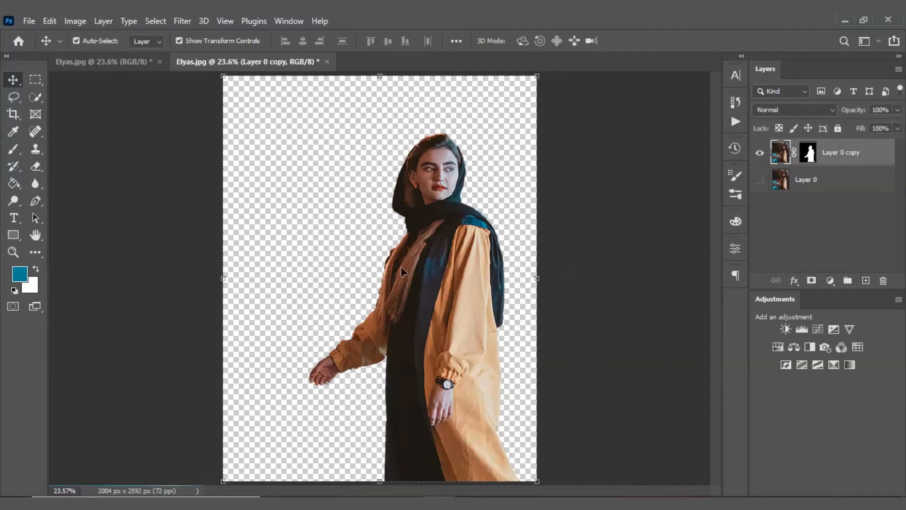
Hide Layer 0 copy, show Layer 0 again, and make Layer 0 the active layer.
{"action": "left_click", "coordinate": [758, 154]}
{"action": "left_click", "coordinate": [760, 181]}
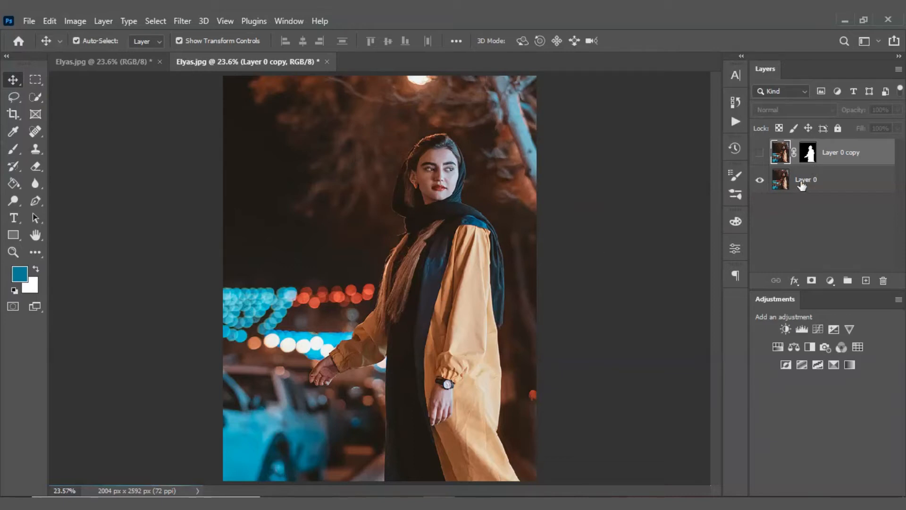
{"action": "left_click", "coordinate": [423, 220]}
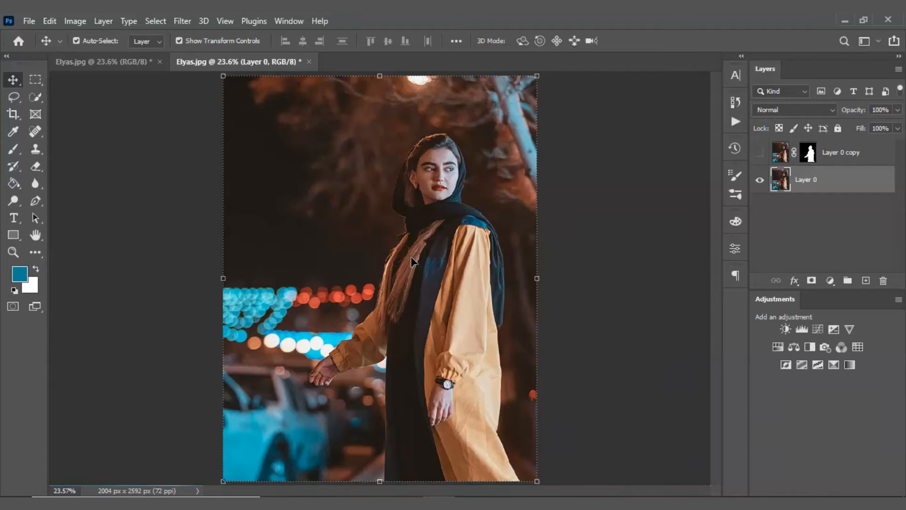
Draw a loose Lasso selection around the woman on Layer 0, leaving a small margin outside her outline.
{"action": "left_click", "coordinate": [13, 97]}
{"action": "left_click", "coordinate": [67, 97]}
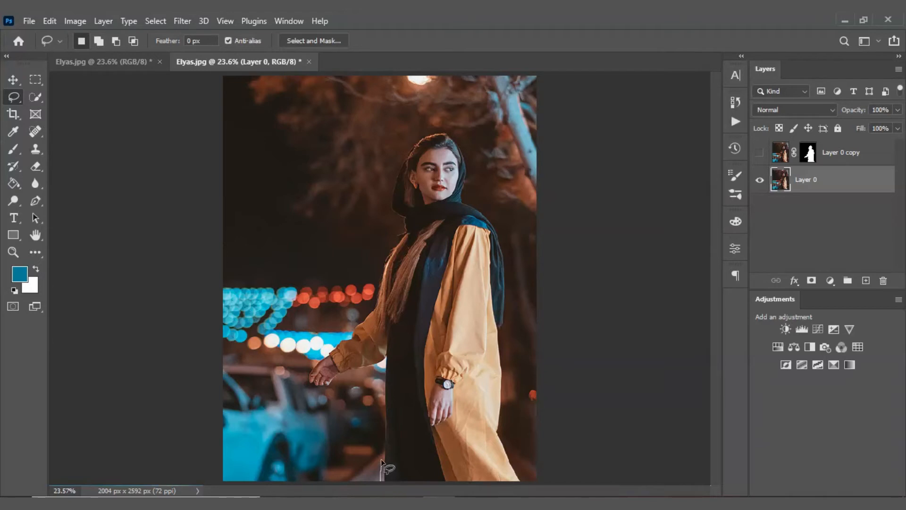
{"action": "mouse_move", "coordinate": [382, 428]}
{"action": "left_mouse_down"}
{"action": "mouse_move", "coordinate": [380, 370]}
{"action": "mouse_move", "coordinate": [307, 392]}
{"action": "mouse_move", "coordinate": [305, 356]}
{"action": "mouse_move", "coordinate": [348, 327]}
{"action": "mouse_move", "coordinate": [365, 292]}
{"action": "mouse_move", "coordinate": [386, 239]}
{"action": "mouse_move", "coordinate": [384, 190]}
{"action": "mouse_move", "coordinate": [399, 139]}
{"action": "mouse_move", "coordinate": [450, 125]}
{"action": "mouse_move", "coordinate": [466, 143]}
{"action": "mouse_move", "coordinate": [469, 186]}
{"action": "mouse_move", "coordinate": [503, 234]}
{"action": "mouse_move", "coordinate": [509, 262]}
{"action": "mouse_move", "coordinate": [506, 429]}
{"action": "mouse_move", "coordinate": [521, 480]}
{"action": "mouse_move", "coordinate": [521, 488]}
{"action": "mouse_move", "coordinate": [467, 495]}
{"action": "left_mouse_up"}
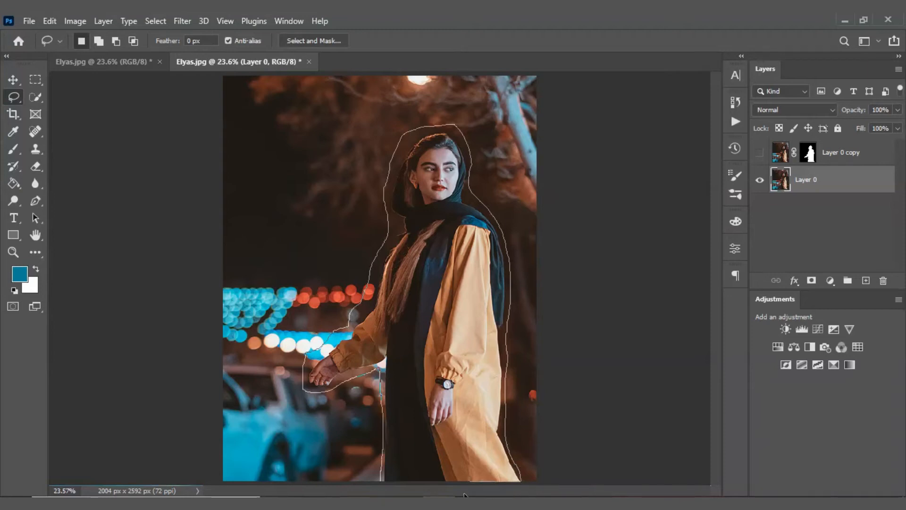
{"action": "left_click_drag", "start_coordinate": [383, 494], "coordinate": [380, 493]}
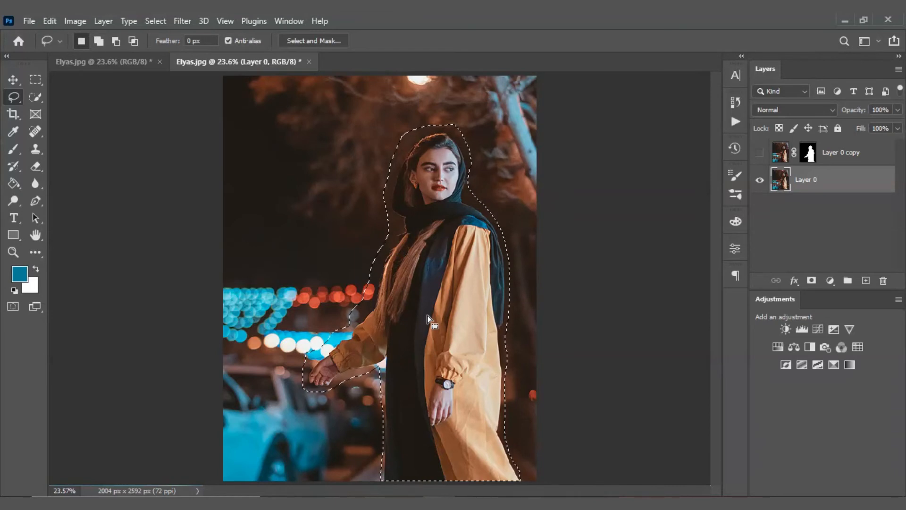
Fill the selected woman on Layer 0 with Content-Aware contents and clear the selection.
{"action": "left_click", "coordinate": [50, 25]}
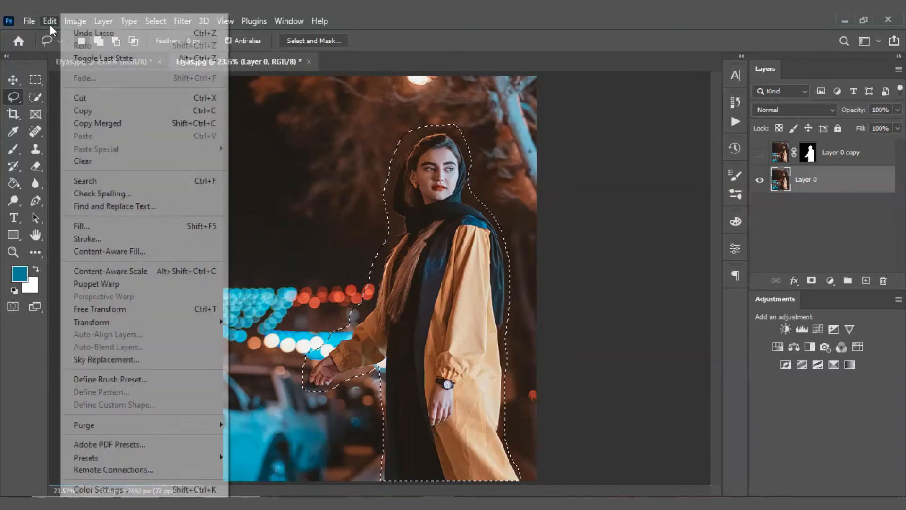
{"action": "left_click", "coordinate": [84, 226]}
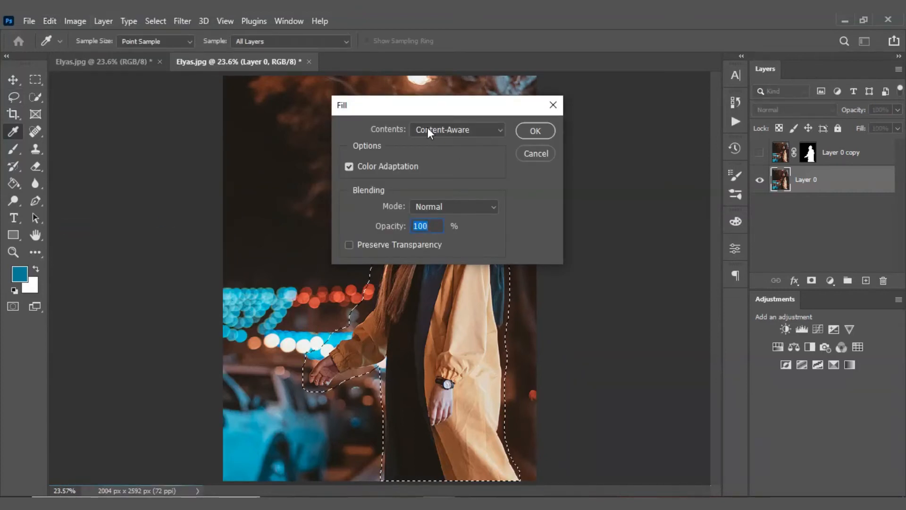
{"action": "left_click", "coordinate": [427, 129]}
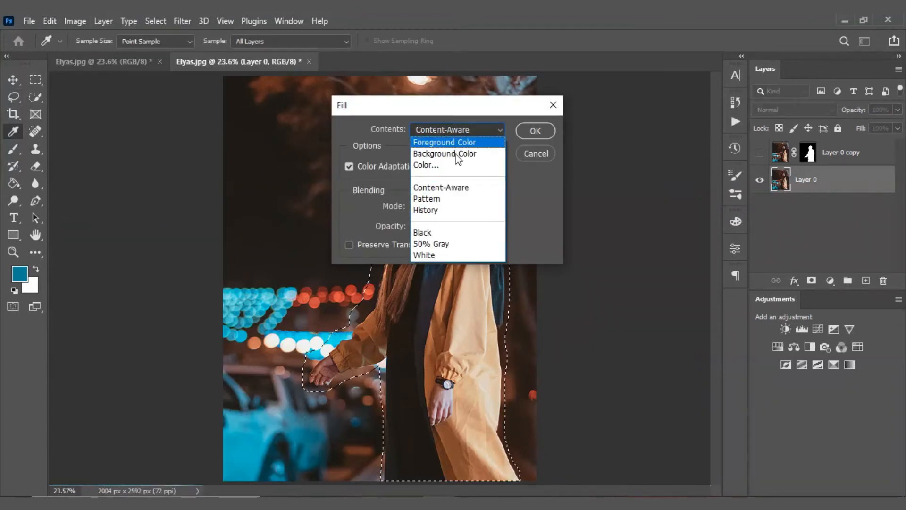
{"action": "left_click", "coordinate": [450, 187]}
{"action": "left_click", "coordinate": [535, 132]}
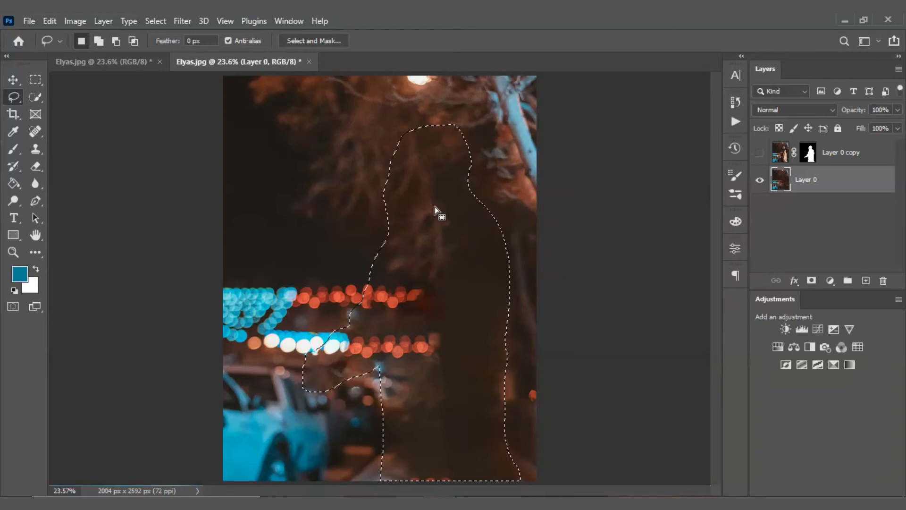
{"action": "key", "text": "ctrl+d"}
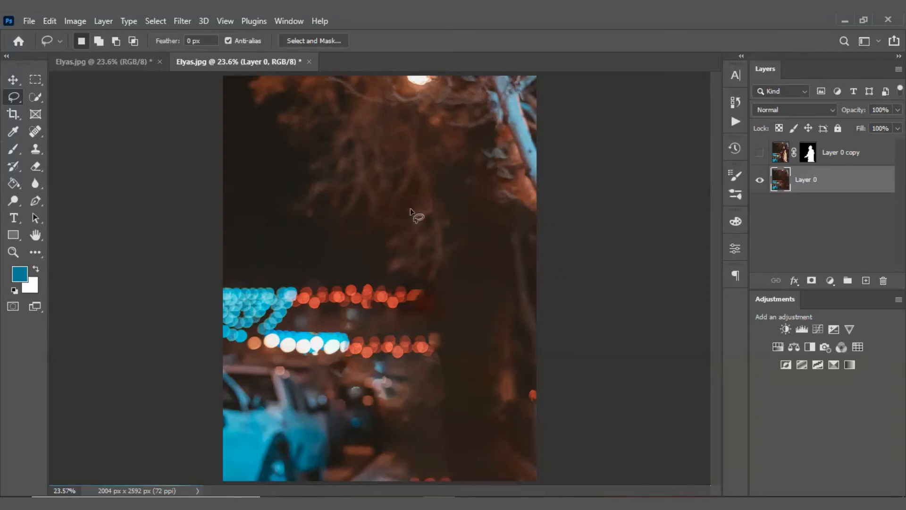
{"action": "left_click", "coordinate": [13, 80]}
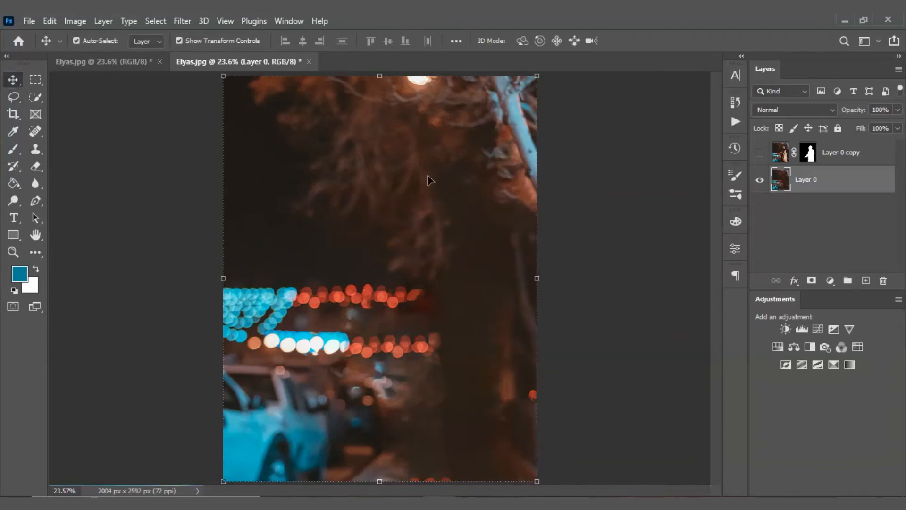
Apply a Lens Blur to Layer 0 with a Hexagon (6) iris shape and a radius of 100.
{"action": "scroll", "coordinate": [467, 244], "scroll_direction": "down", "scroll_amount": 1}
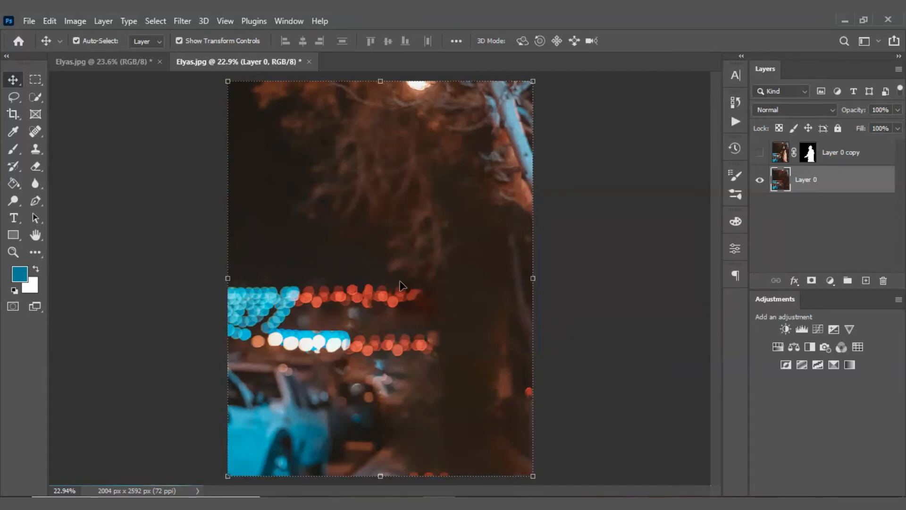
{"action": "left_click", "coordinate": [183, 20]}
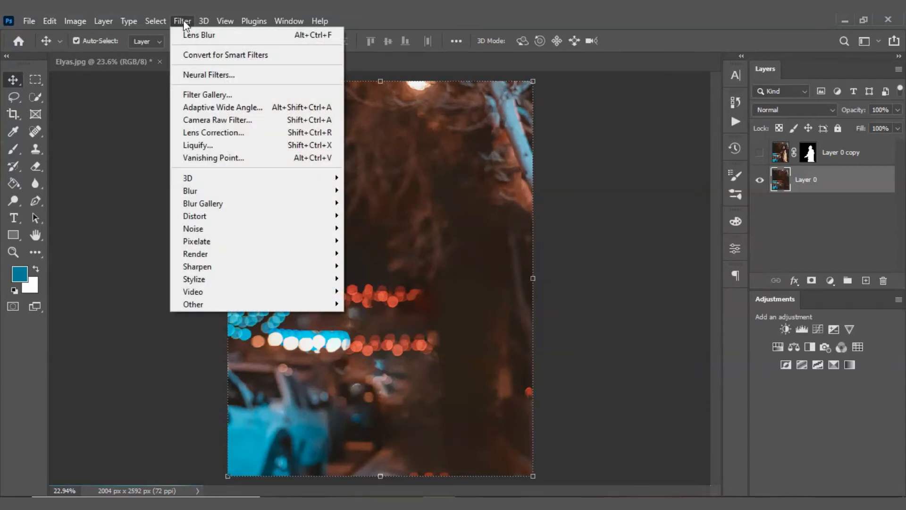
{"action": "mouse_move", "coordinate": [212, 191]}
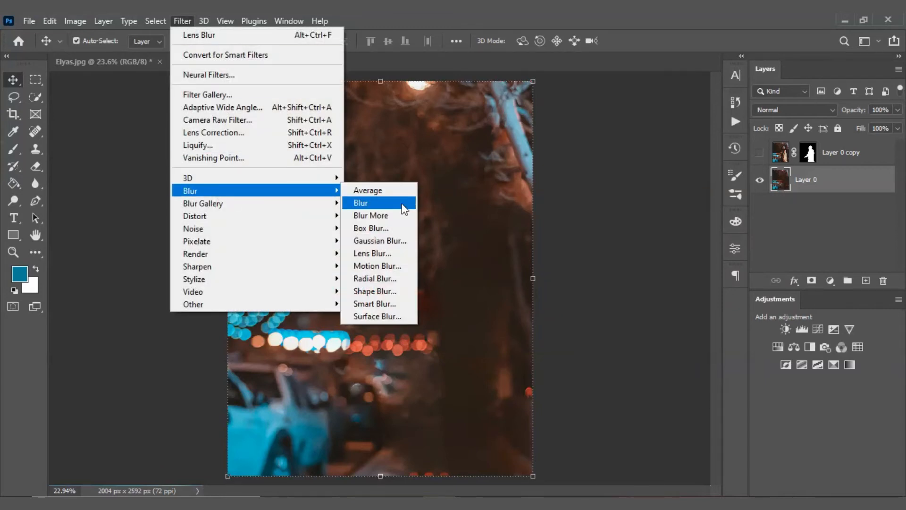
{"action": "left_click", "coordinate": [373, 254]}
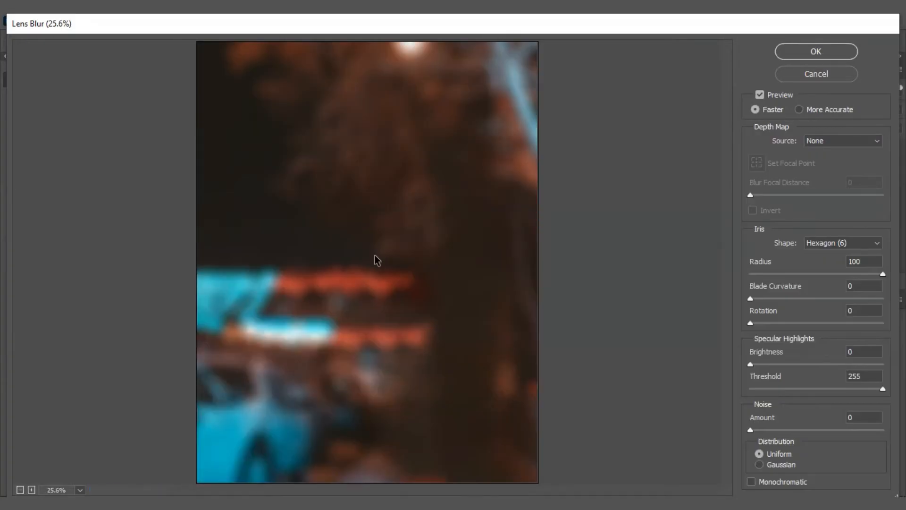
{"action": "left_click_drag", "start_coordinate": [769, 274], "coordinate": [733, 275]}
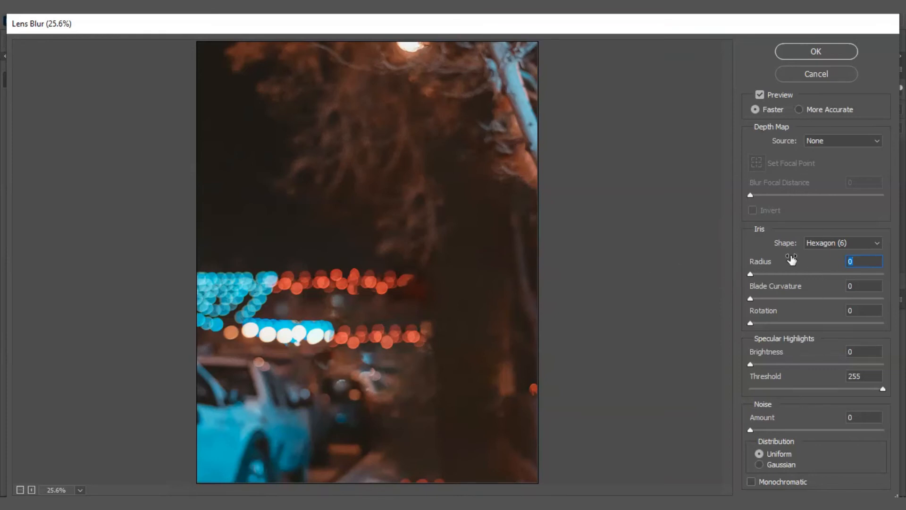
{"action": "left_click", "coordinate": [824, 243]}
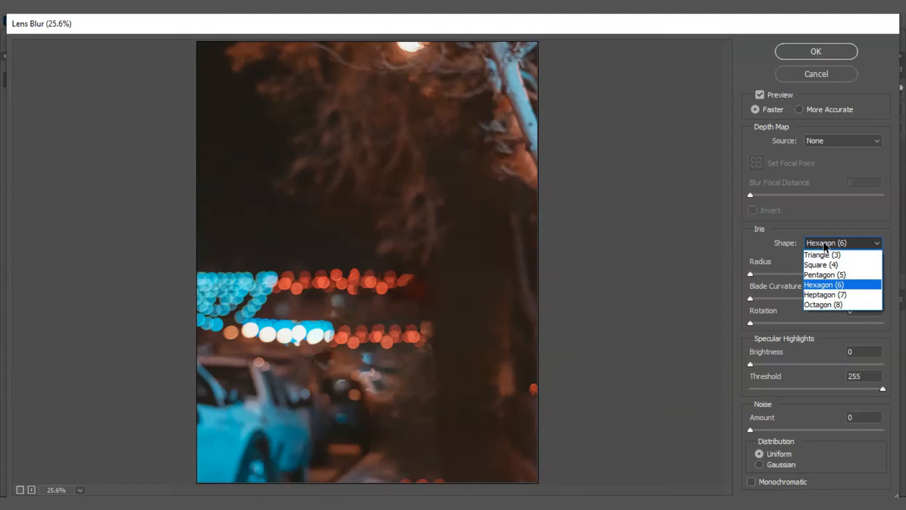
{"action": "left_click", "coordinate": [824, 286]}
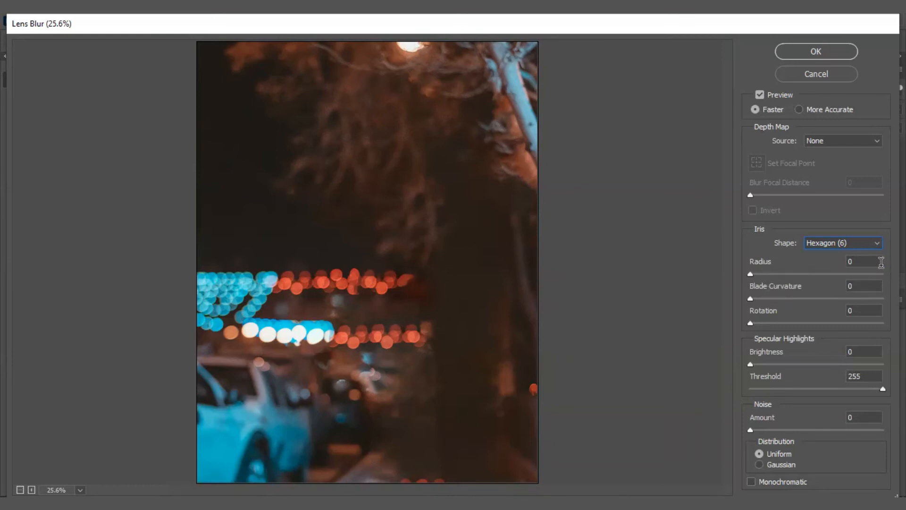
{"action": "left_click_drag", "start_coordinate": [830, 265], "coordinate": [833, 266]}
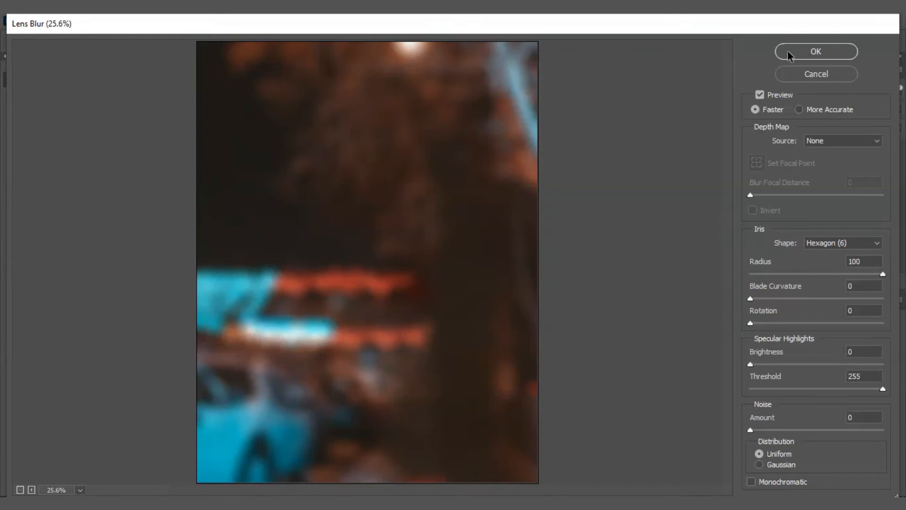
{"action": "left_click", "coordinate": [805, 55]}
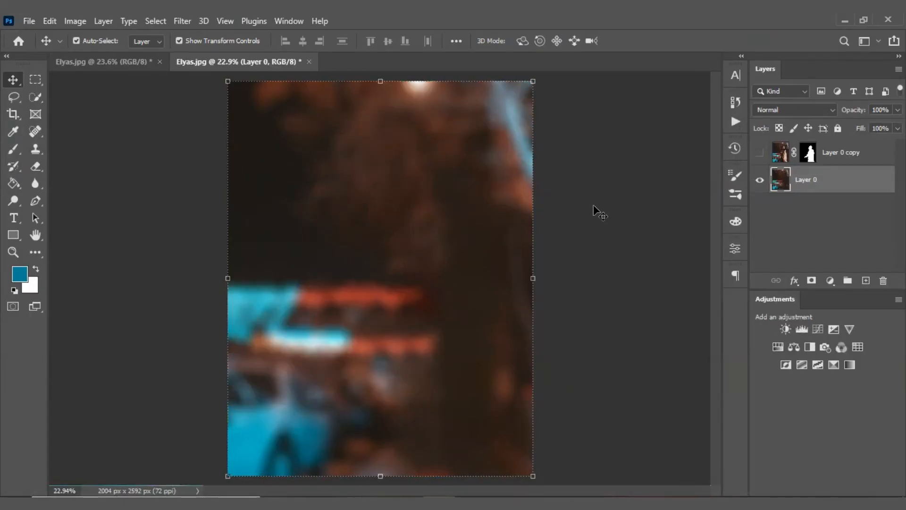
{"action": "left_click", "coordinate": [598, 212]}
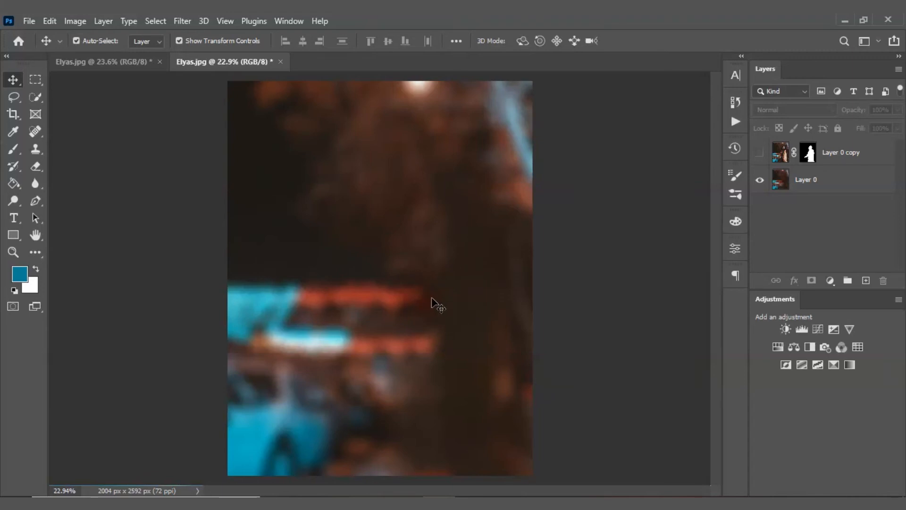
Compare Layer 0 before and after the Lens Blur by switching between its Deselect and Lens Blur history states.
{"action": "left_click", "coordinate": [736, 102]}
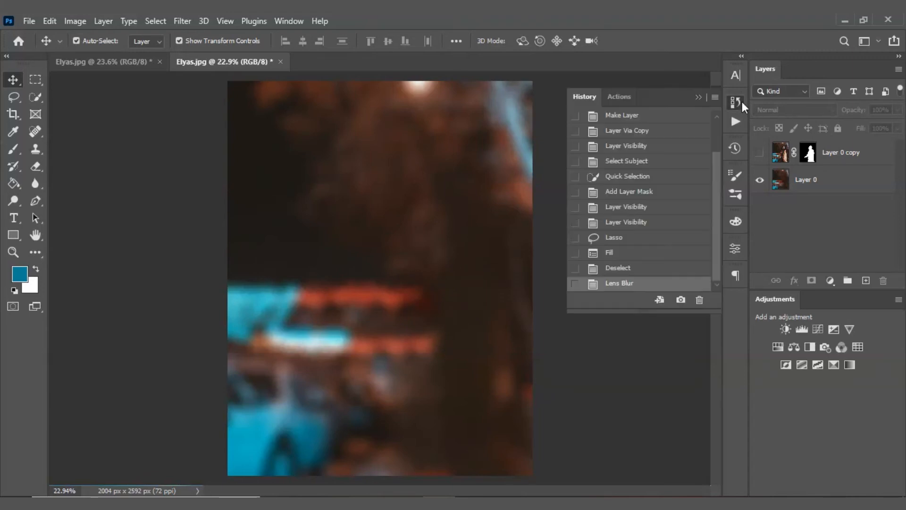
{"action": "left_click", "coordinate": [623, 272]}
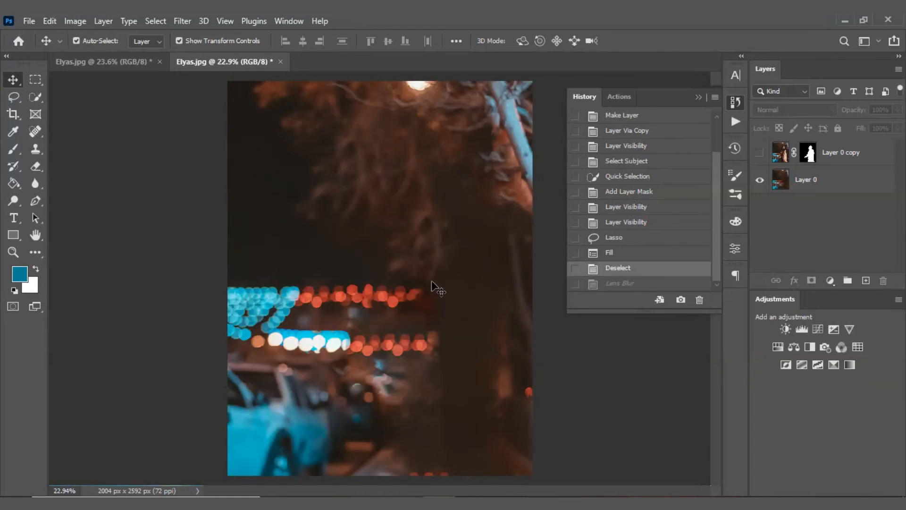
{"action": "left_click", "coordinate": [626, 283]}
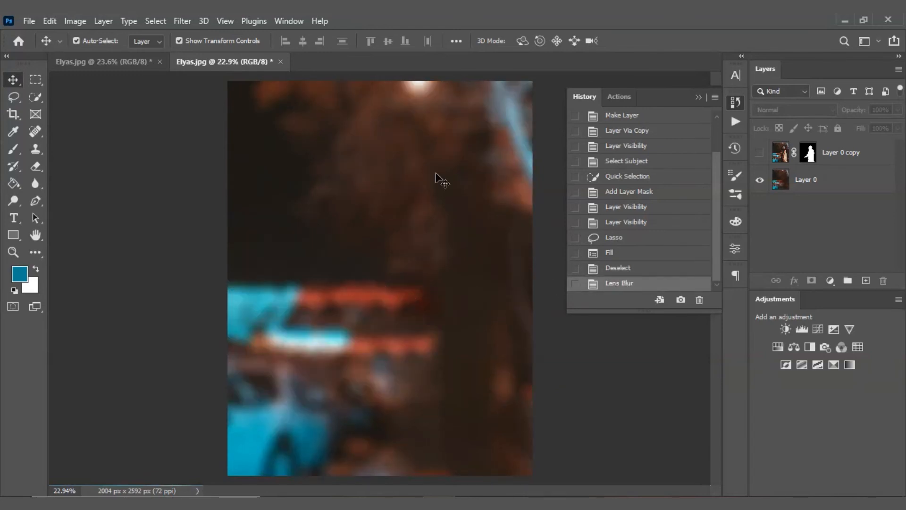
{"action": "left_click", "coordinate": [736, 102]}
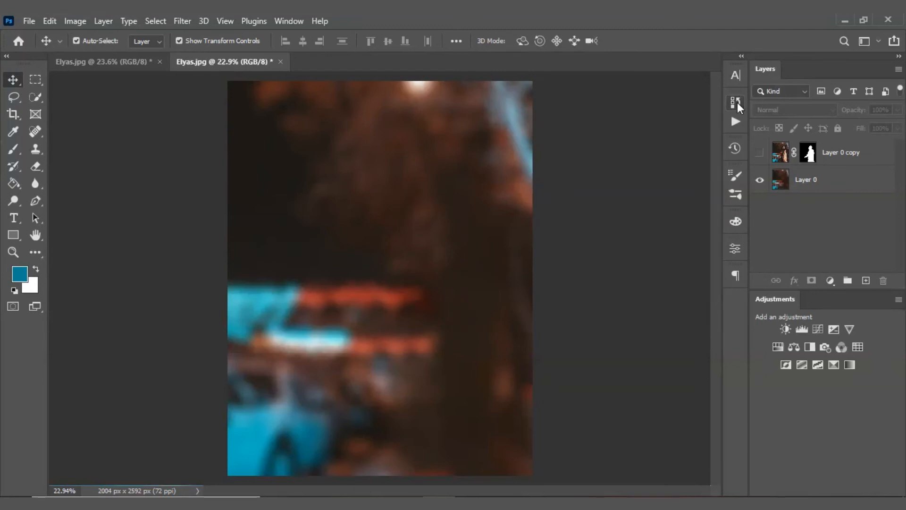
Show Layer 0 copy again and examine the woman's cut-out edges against the blurred background from head to hem.
{"action": "left_click", "coordinate": [760, 154]}
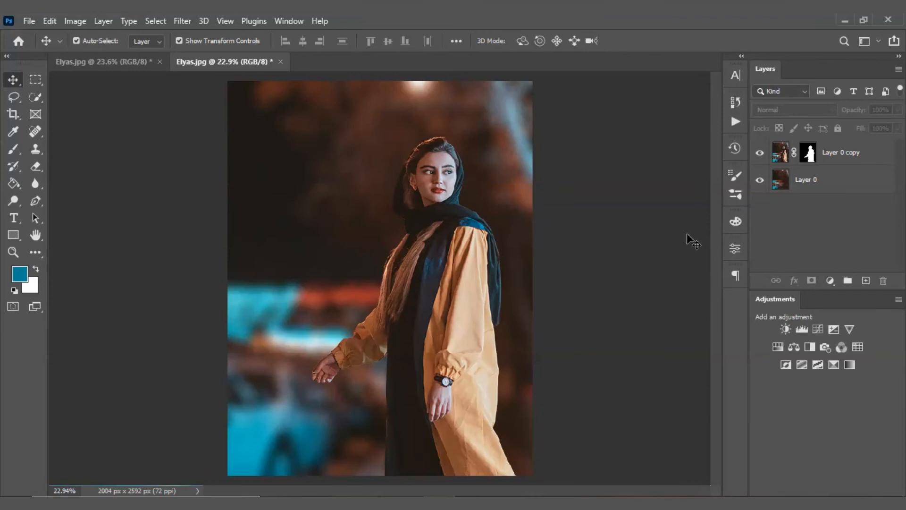
{"action": "key", "text": "ctrl+0"}
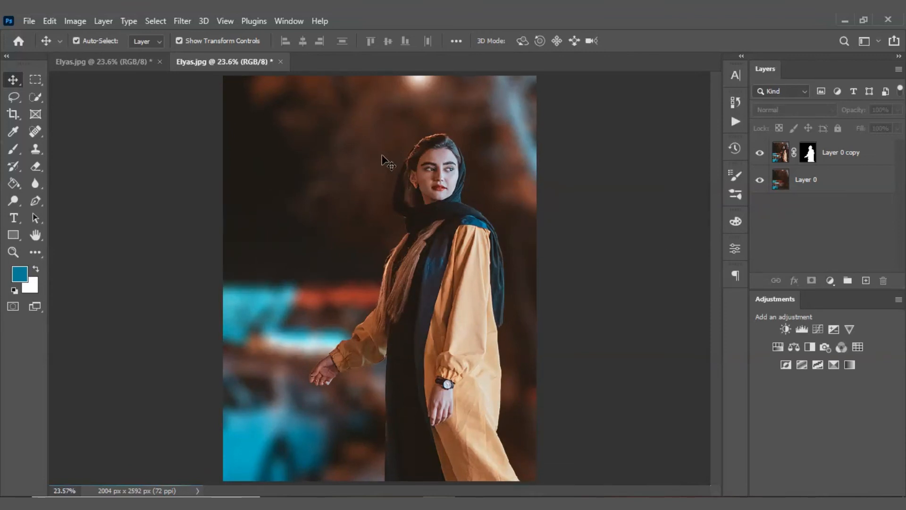
{"action": "scroll", "coordinate": [384, 156], "scroll_direction": "up", "scroll_amount": 3}
{"action": "scroll", "coordinate": [571, 235], "scroll_direction": "down", "scroll_amount": 3}
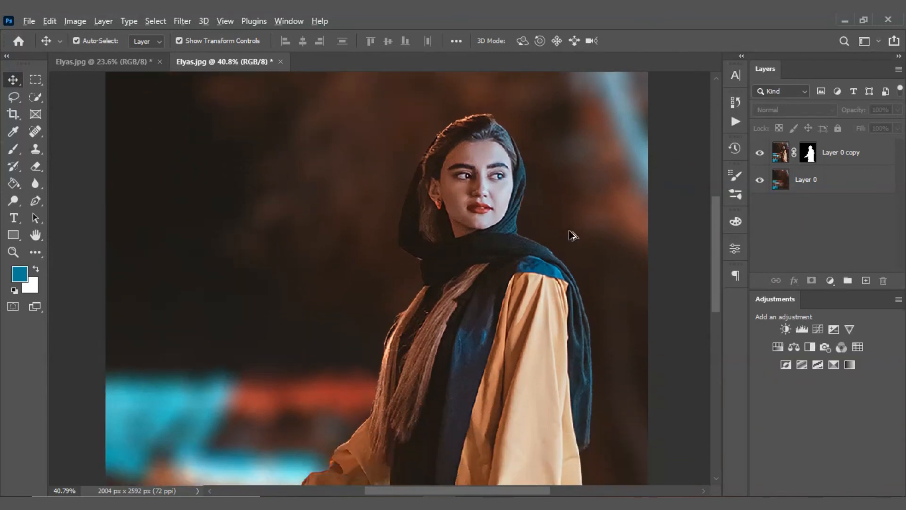
{"action": "scroll", "coordinate": [571, 235], "scroll_direction": "up", "scroll_amount": 2}
{"action": "scroll", "coordinate": [532, 244], "scroll_direction": "down", "scroll_amount": 3}
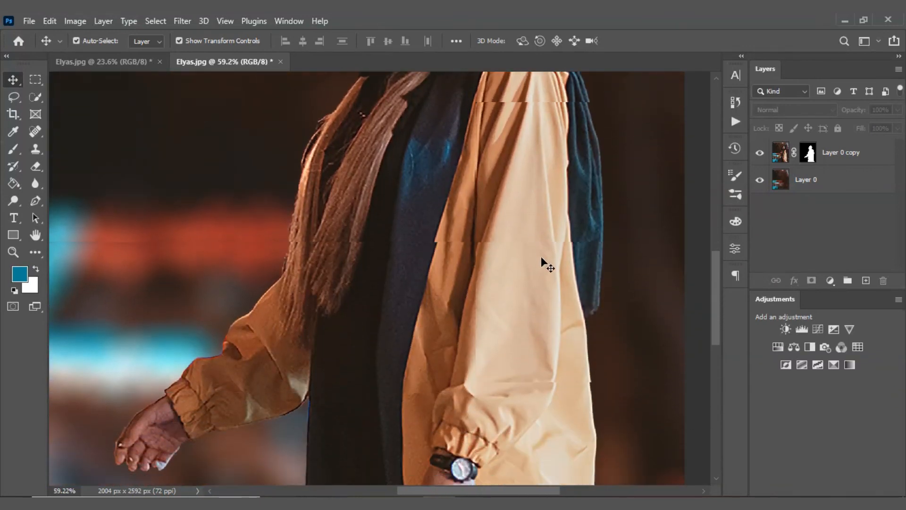
{"action": "scroll", "coordinate": [434, 312], "scroll_direction": "down", "scroll_amount": 1}
{"action": "scroll", "coordinate": [585, 334], "scroll_direction": "down", "scroll_amount": 4}
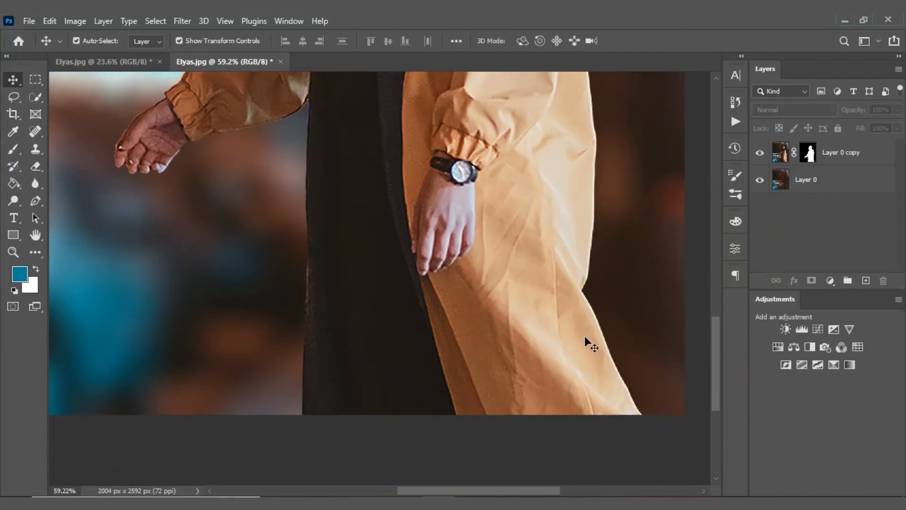
{"action": "scroll", "coordinate": [365, 270], "scroll_direction": "up", "scroll_amount": 4}
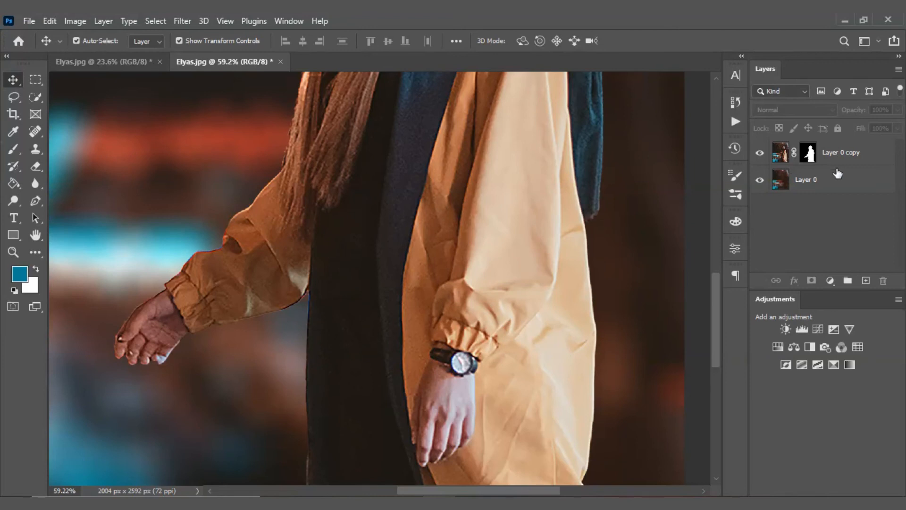
Soften the edge of the black dress and outstretched sleeve on Layer 0 copy with the Blur tool at 100% strength.
{"action": "left_click", "coordinate": [791, 155]}
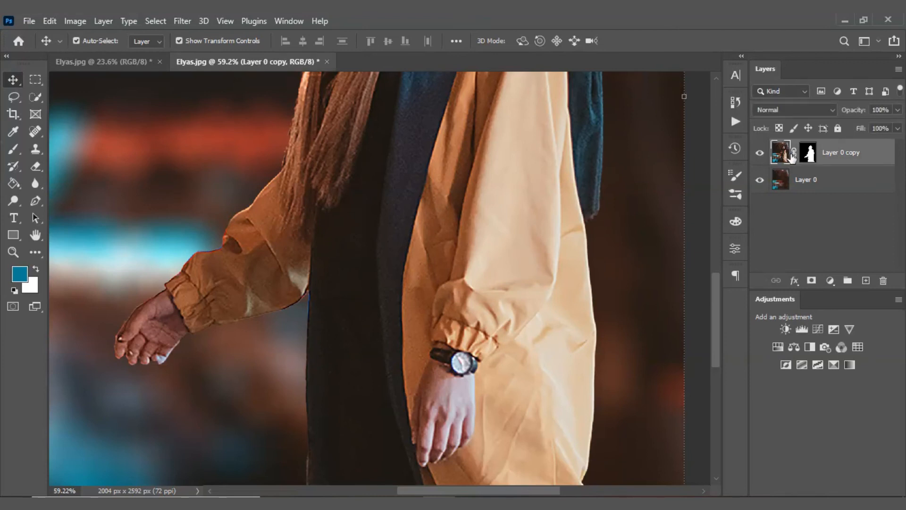
{"action": "left_click_drag", "start_coordinate": [35, 185], "coordinate": [95, 184]}
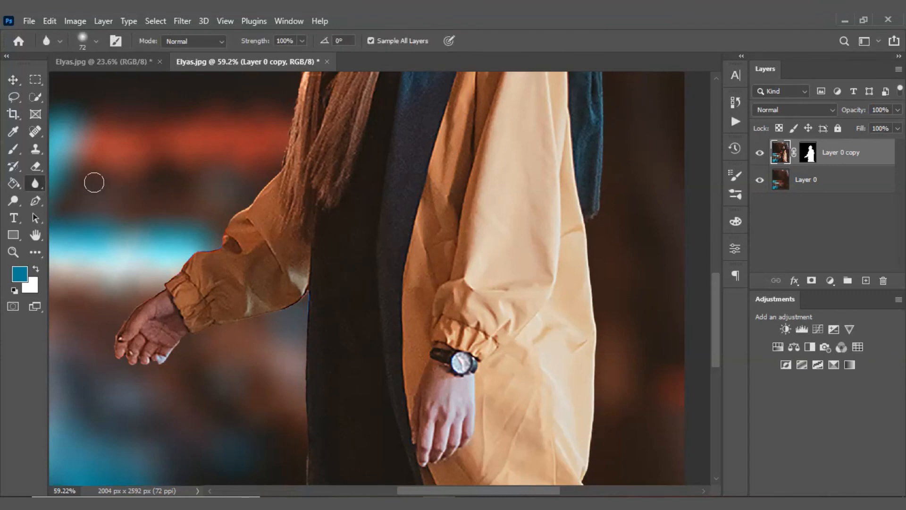
{"action": "mouse_move", "coordinate": [306, 323]}
{"action": "left_mouse_down"}
{"action": "mouse_move", "coordinate": [304, 487]}
{"action": "mouse_move", "coordinate": [320, 303]}
{"action": "mouse_move", "coordinate": [310, 291]}
{"action": "mouse_move", "coordinate": [275, 320]}
{"action": "mouse_move", "coordinate": [237, 324]}
{"action": "mouse_move", "coordinate": [295, 314]}
{"action": "mouse_move", "coordinate": [305, 304]}
{"action": "mouse_move", "coordinate": [207, 324]}
{"action": "mouse_move", "coordinate": [165, 359]}
{"action": "mouse_move", "coordinate": [114, 359]}
{"action": "mouse_move", "coordinate": [115, 320]}
{"action": "mouse_move", "coordinate": [158, 288]}
{"action": "mouse_move", "coordinate": [270, 258]}
{"action": "left_mouse_up"}
Blur the right-hand edge of the headscarf on Layer 0 copy, from the head down over the shoulder to its hanging end.
{"action": "scroll", "coordinate": [270, 258], "scroll_direction": "down", "scroll_amount": 3}
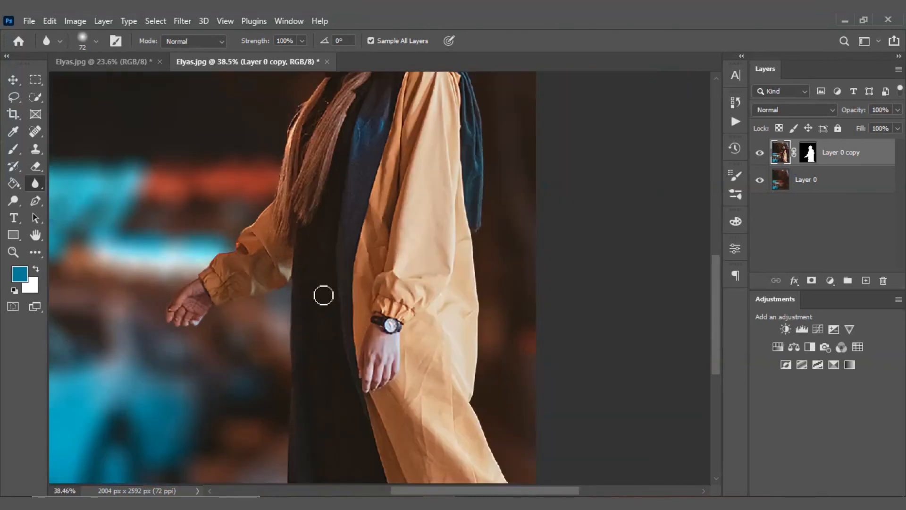
{"action": "scroll", "coordinate": [522, 229], "scroll_direction": "up", "scroll_amount": 5}
{"action": "scroll", "coordinate": [501, 225], "scroll_direction": "up", "scroll_amount": 4}
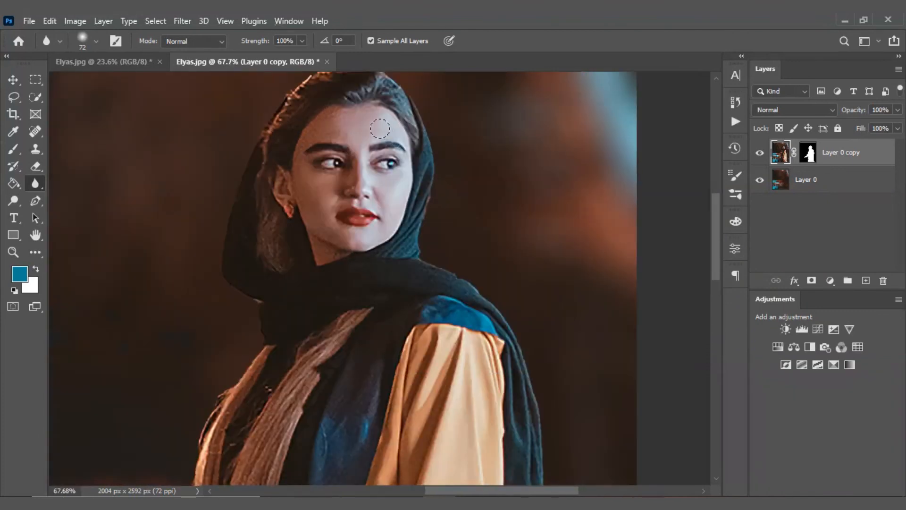
{"action": "mouse_move", "coordinate": [436, 117]}
{"action": "left_mouse_down"}
{"action": "mouse_move", "coordinate": [427, 156]}
{"action": "mouse_move", "coordinate": [435, 184]}
{"action": "mouse_move", "coordinate": [516, 249]}
{"action": "mouse_move", "coordinate": [553, 319]}
{"action": "mouse_move", "coordinate": [564, 434]}
{"action": "left_mouse_up"}
{"action": "scroll", "coordinate": [531, 253], "scroll_direction": "down", "scroll_amount": 3}
{"action": "mouse_move", "coordinate": [555, 258]}
{"action": "left_mouse_down"}
{"action": "mouse_move", "coordinate": [553, 431]}
{"action": "mouse_move", "coordinate": [537, 465]}
{"action": "left_mouse_up"}
{"action": "scroll", "coordinate": [542, 344], "scroll_direction": "down", "scroll_amount": 1}
{"action": "scroll", "coordinate": [542, 344], "scroll_direction": "down", "scroll_amount": 3}
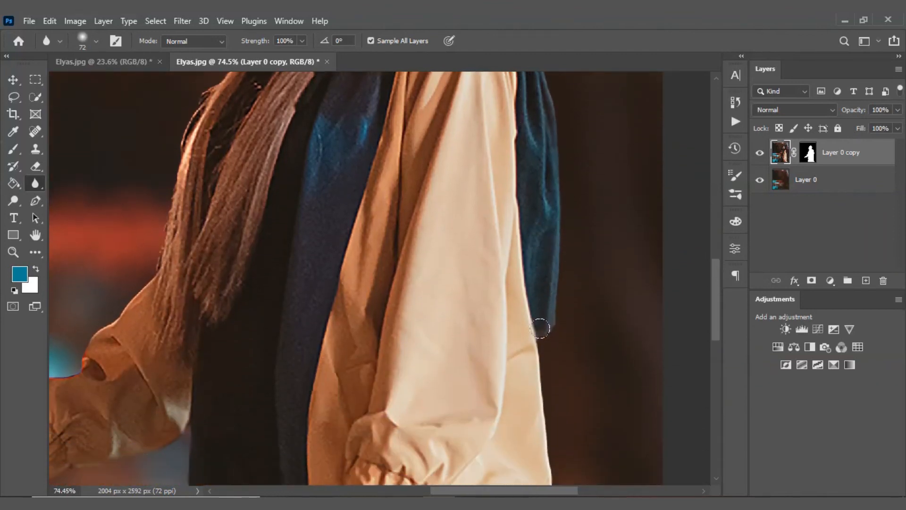
Blur the right-hand edge of the yellow coat on Layer 0 copy down to the hem, and fit the whole image in view.
{"action": "left_click_drag", "start_coordinate": [537, 284], "coordinate": [559, 460]}
{"action": "scroll", "coordinate": [552, 377], "scroll_direction": "down", "scroll_amount": 6}
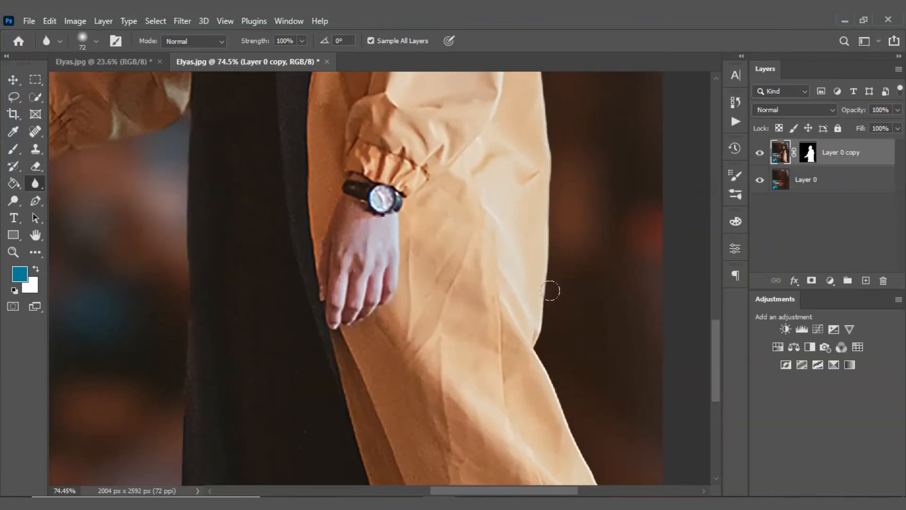
{"action": "mouse_move", "coordinate": [551, 290]}
{"action": "left_mouse_down"}
{"action": "mouse_move", "coordinate": [551, 380]}
{"action": "mouse_move", "coordinate": [596, 475]}
{"action": "left_mouse_up"}
{"action": "scroll", "coordinate": [596, 475], "scroll_direction": "down", "scroll_amount": 2}
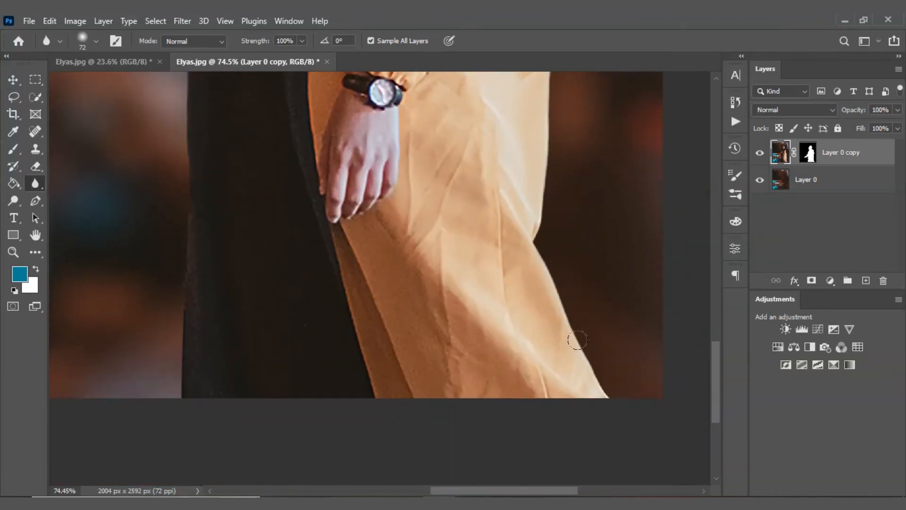
{"action": "scroll", "coordinate": [192, 139], "scroll_direction": "up", "scroll_amount": 1}
{"action": "scroll", "coordinate": [189, 128], "scroll_direction": "up", "scroll_amount": 3}
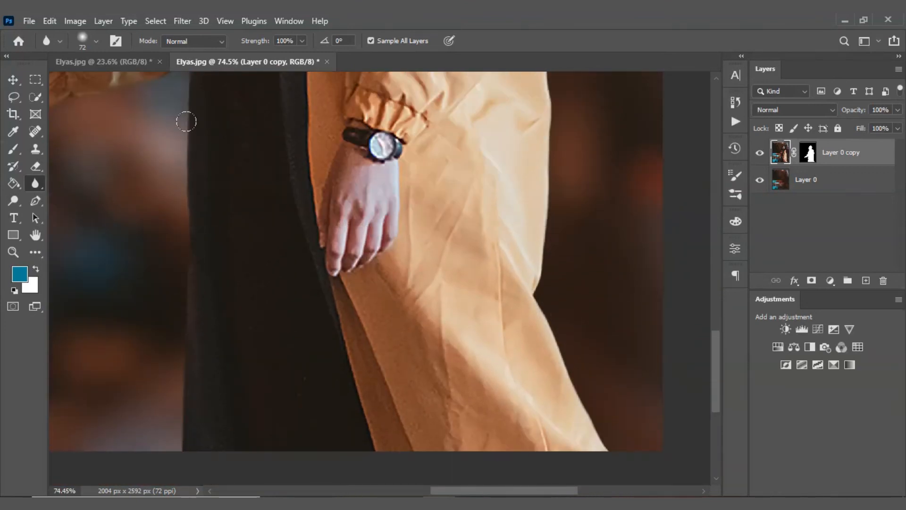
{"action": "key", "text": "ctrl+0"}
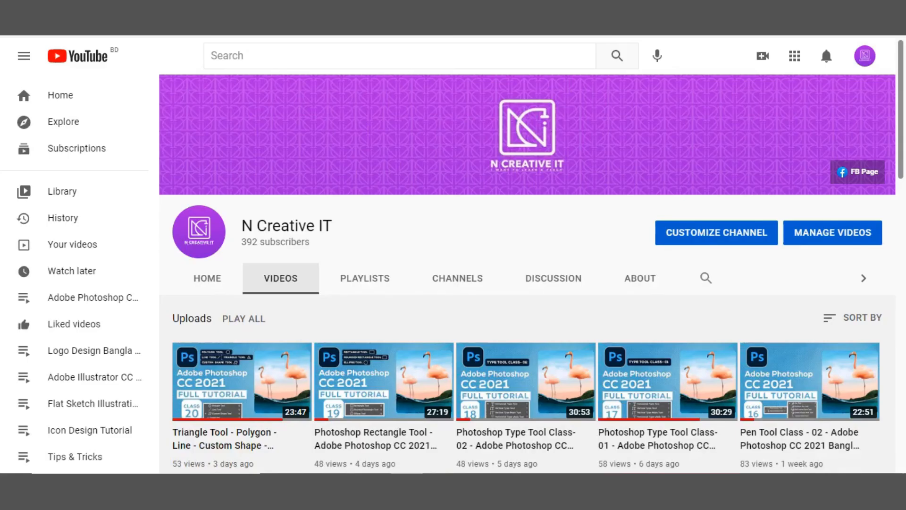
{"action": "scroll", "coordinate": [652, 237], "scroll_direction": "down", "scroll_amount": 10}
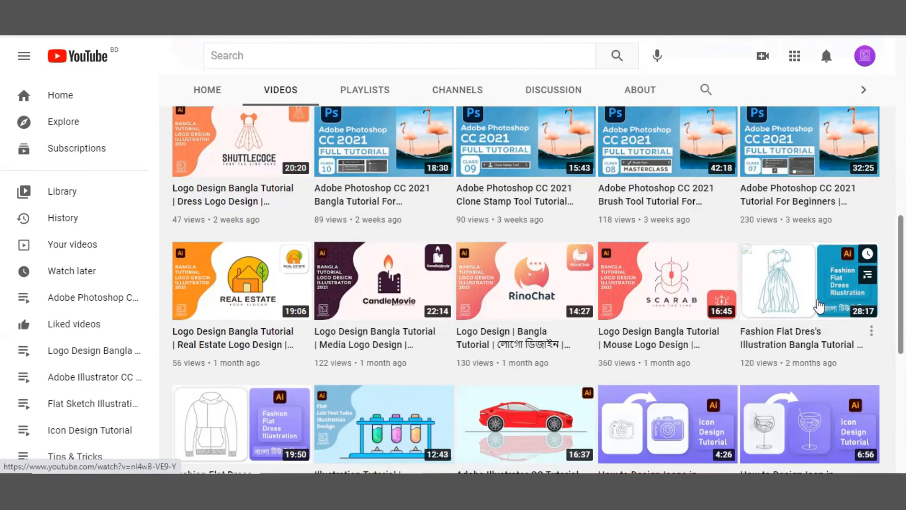
{"action": "scroll", "coordinate": [838, 299], "scroll_direction": "down", "scroll_amount": 7}
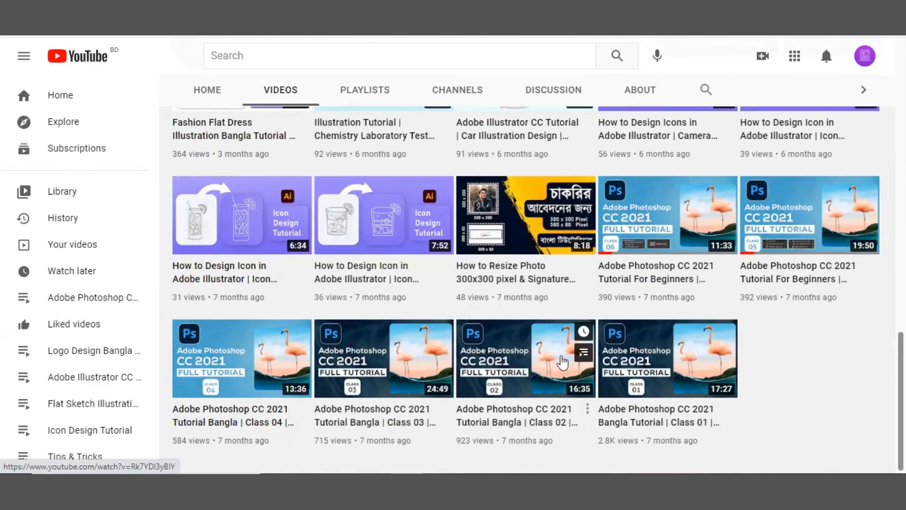
{"action": "scroll", "coordinate": [557, 353], "scroll_direction": "up", "scroll_amount": 15}
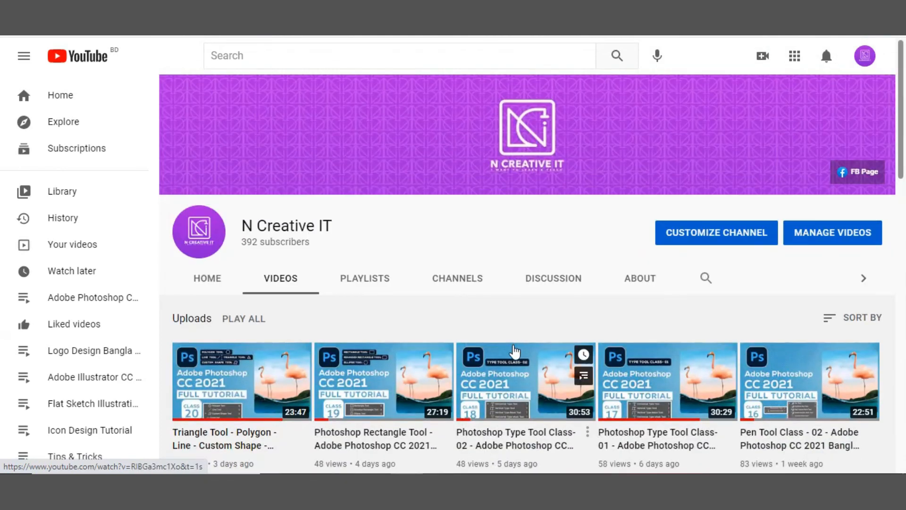